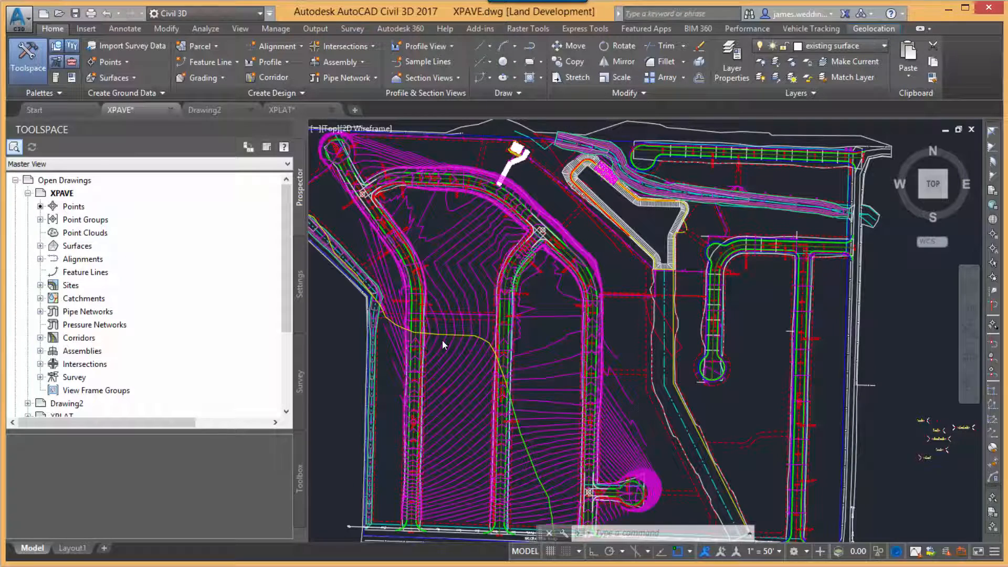
Inspect the proposed road grading surface in the XPAVE drawing and list the drawing's corridors
{"action": "left_click", "coordinate": [548, 378]}
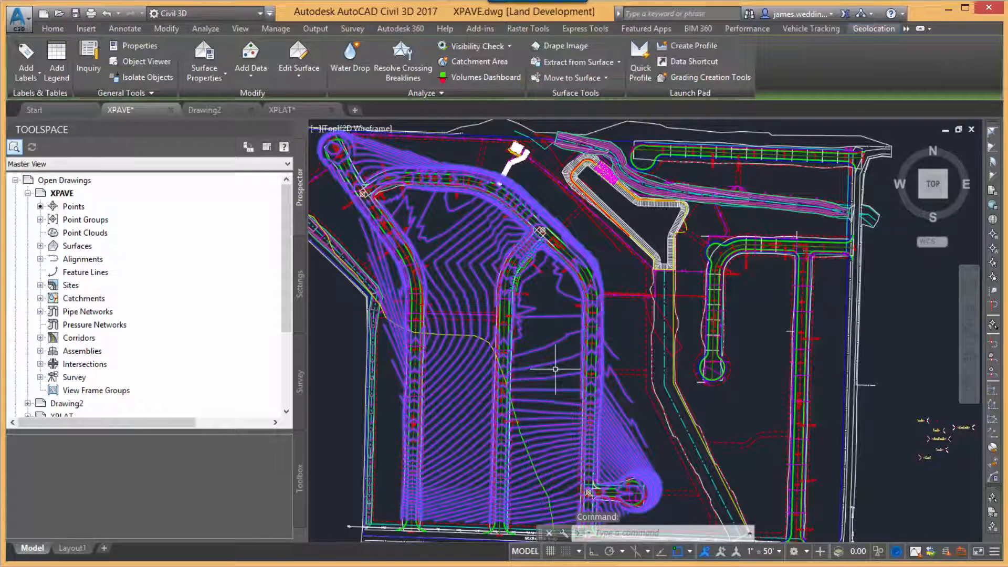
{"action": "left_click", "coordinate": [40, 338]}
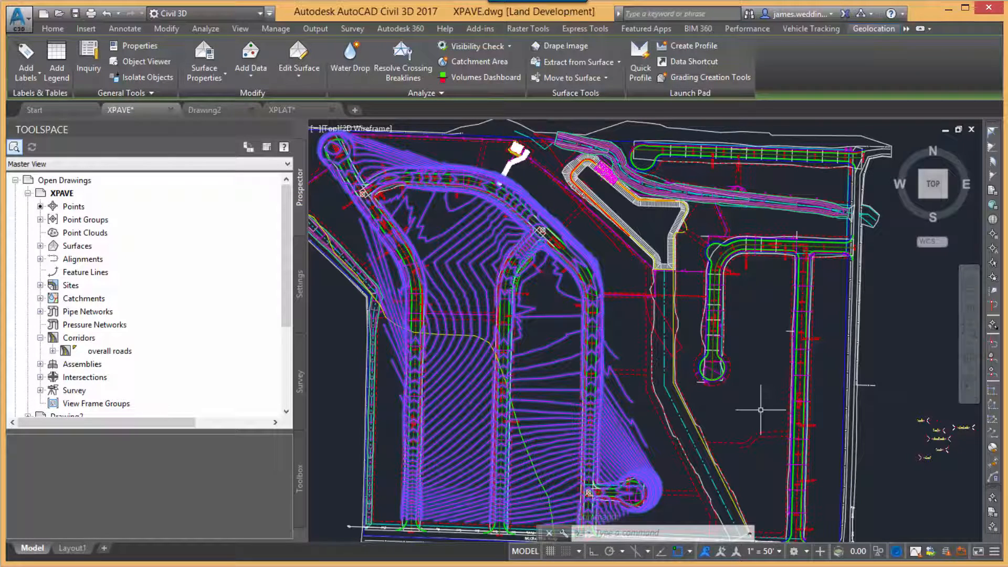
{"action": "key", "text": "Escape"}
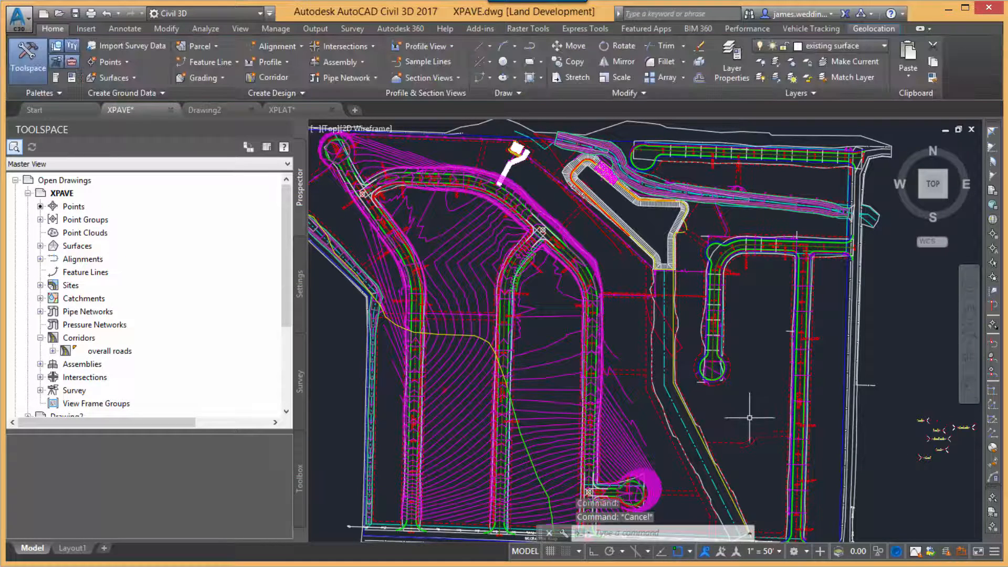
Export the Civil objects of the XPLAT drawing to XPLAT.sdf, replacing the existing file
{"action": "left_click", "coordinate": [282, 110]}
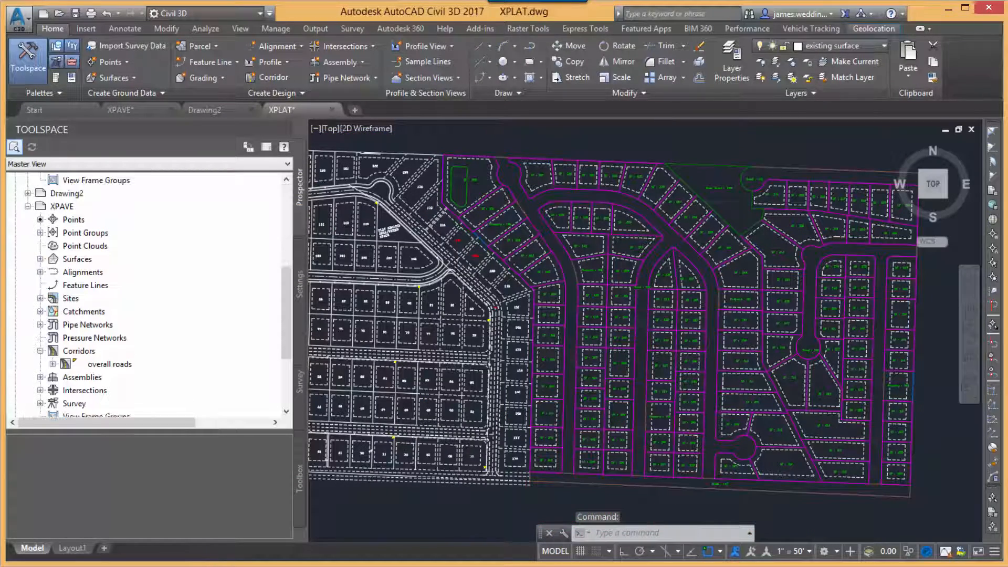
{"action": "mouse_move", "coordinate": [726, 336]}
{"action": "middle_mouse_down"}
{"action": "mouse_move", "coordinate": [643, 330]}
{"action": "mouse_move", "coordinate": [608, 339]}
{"action": "middle_mouse_up"}
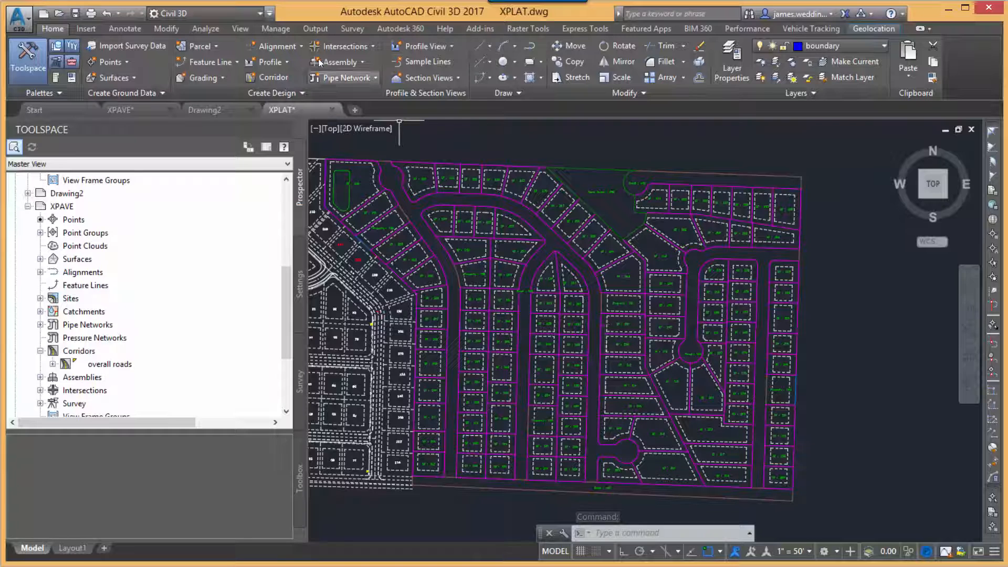
{"action": "scroll", "coordinate": [250, 26], "scroll_direction": "down", "scroll_amount": 7}
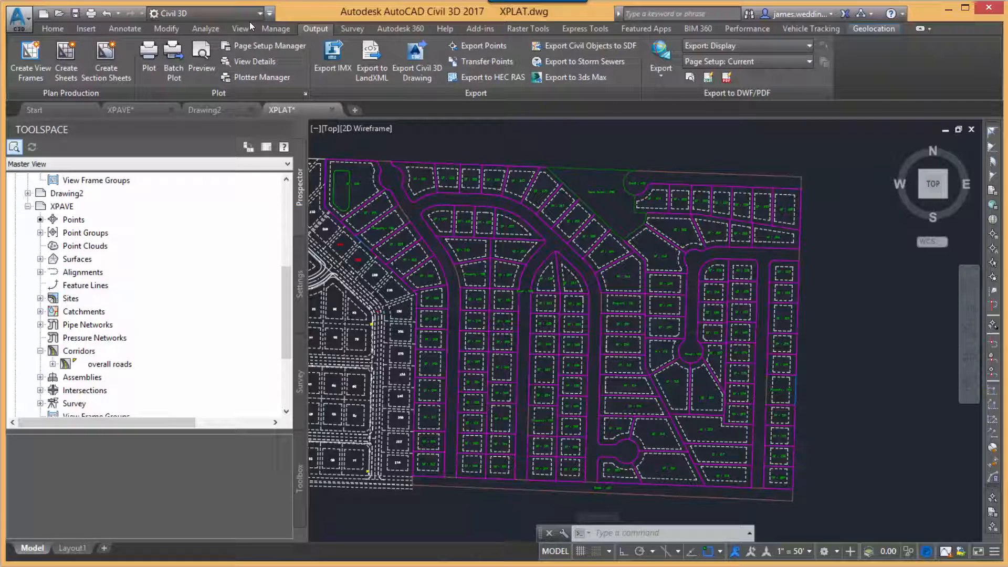
{"action": "left_click", "coordinate": [610, 52]}
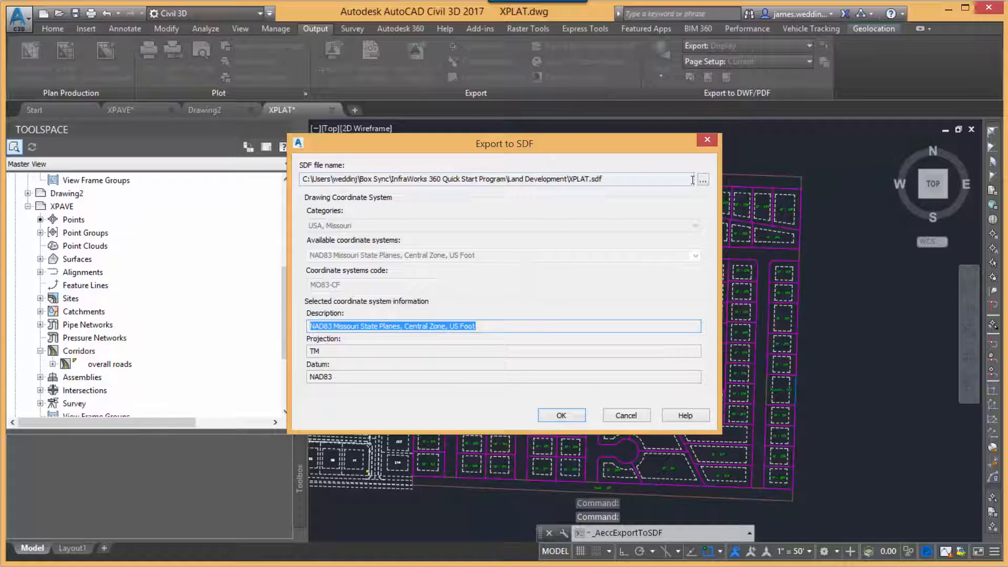
{"action": "left_click_drag", "start_coordinate": [568, 153], "coordinate": [572, 143]}
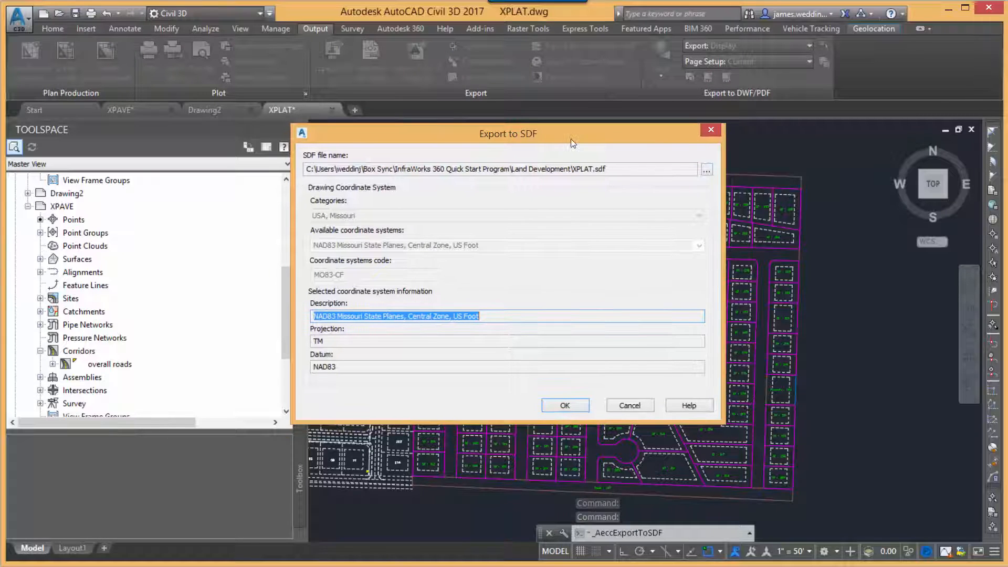
{"action": "left_click", "coordinate": [560, 403]}
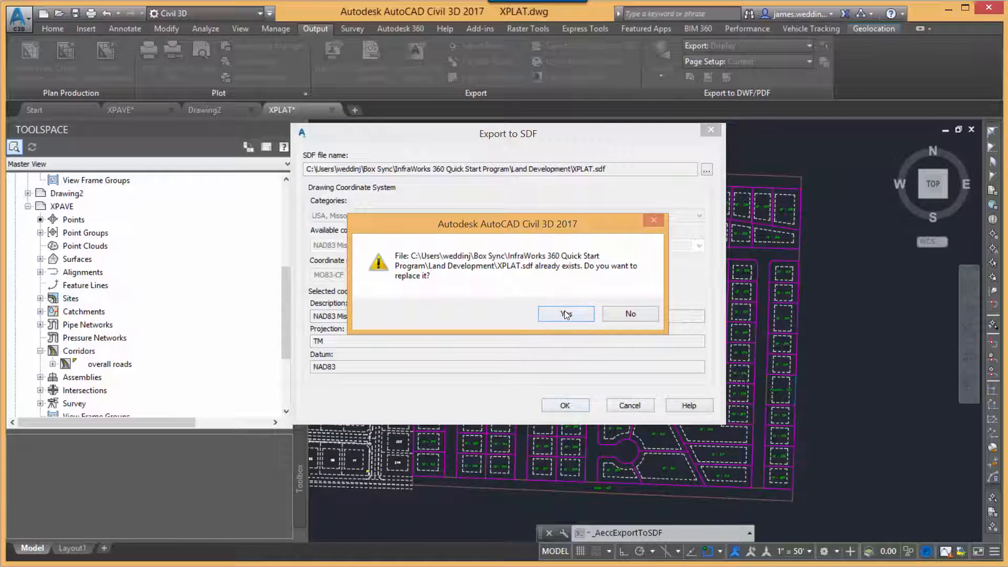
{"action": "left_click", "coordinate": [565, 313]}
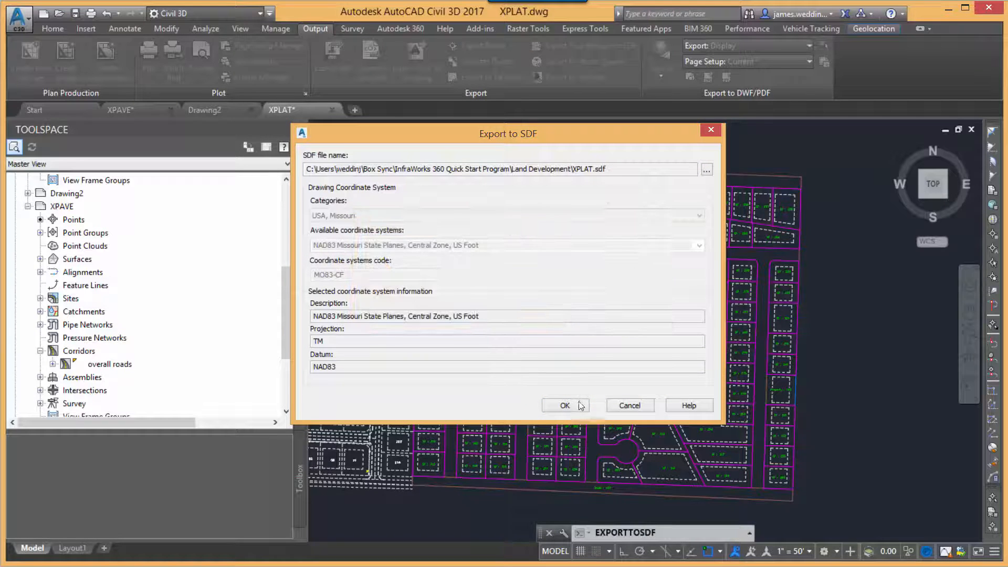
{"action": "middle_click_drag", "start_coordinate": [603, 421], "coordinate": [677, 427]}
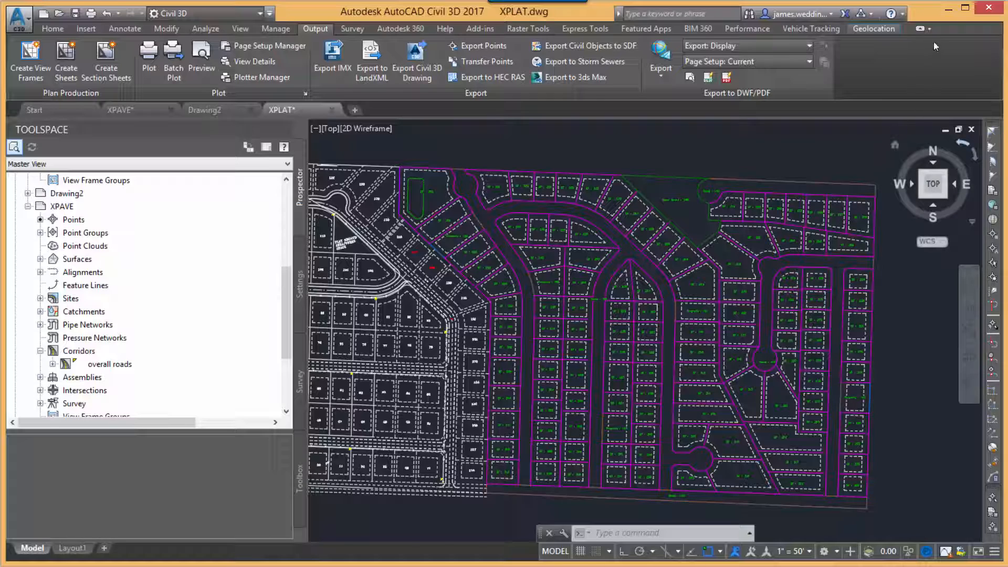
Switch to InfraWorks, add XPLAT.sdf to the model as the Parcels data source and set its type to Coverage Areas
{"action": "left_click", "coordinate": [948, 8]}
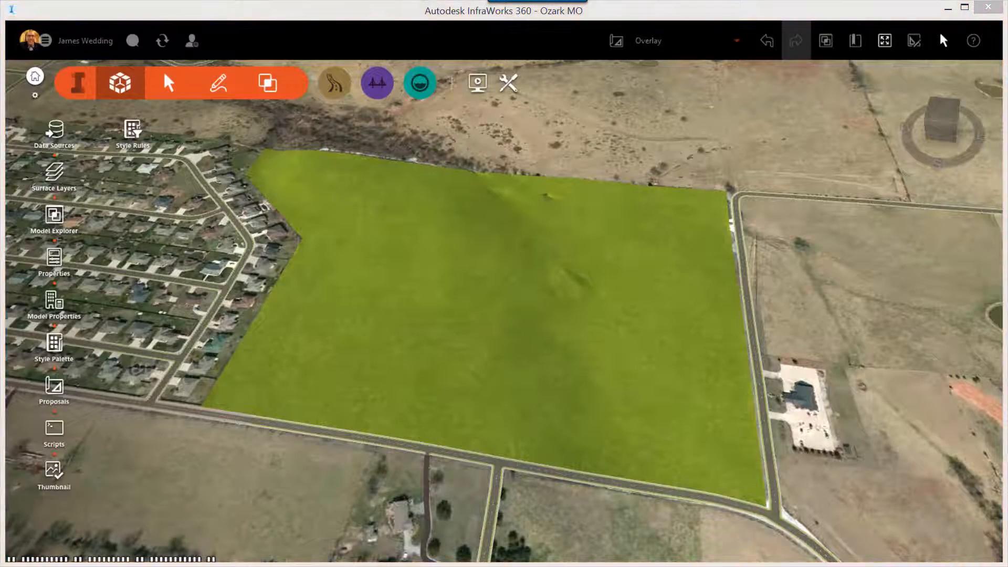
{"action": "left_click_drag", "start_coordinate": [625, 373], "coordinate": [547, 280]}
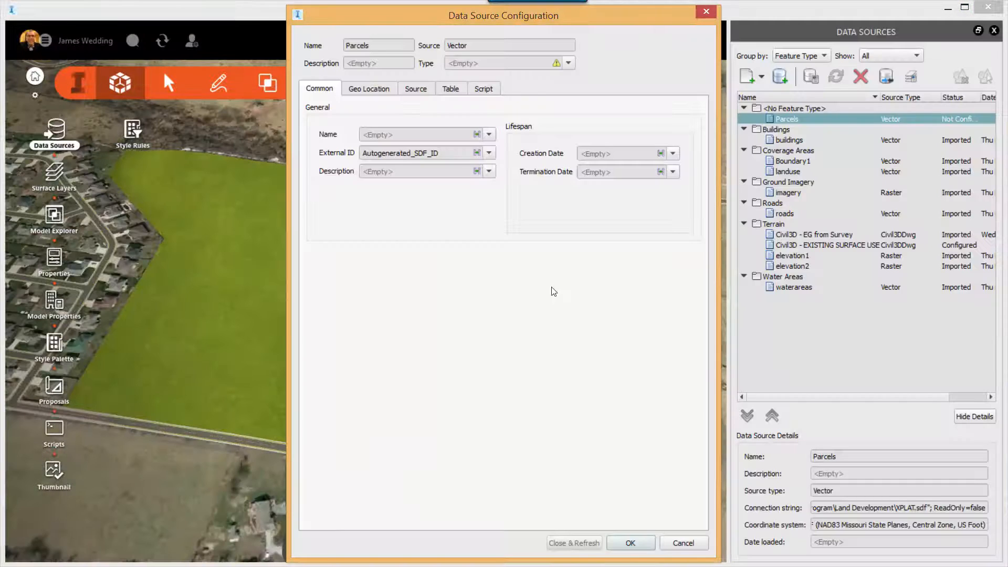
{"action": "left_click", "coordinate": [568, 64]}
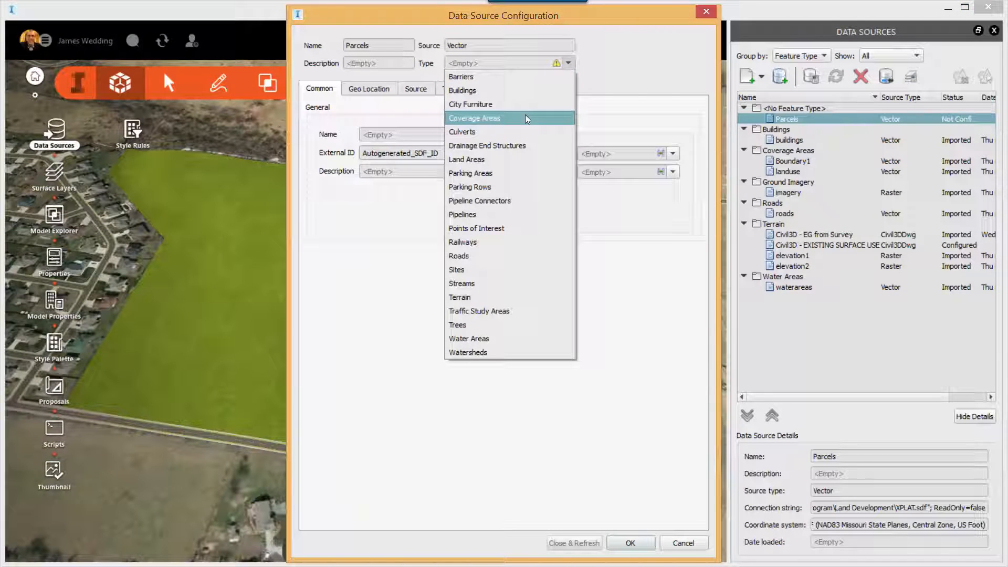
{"action": "key", "text": "Return"}
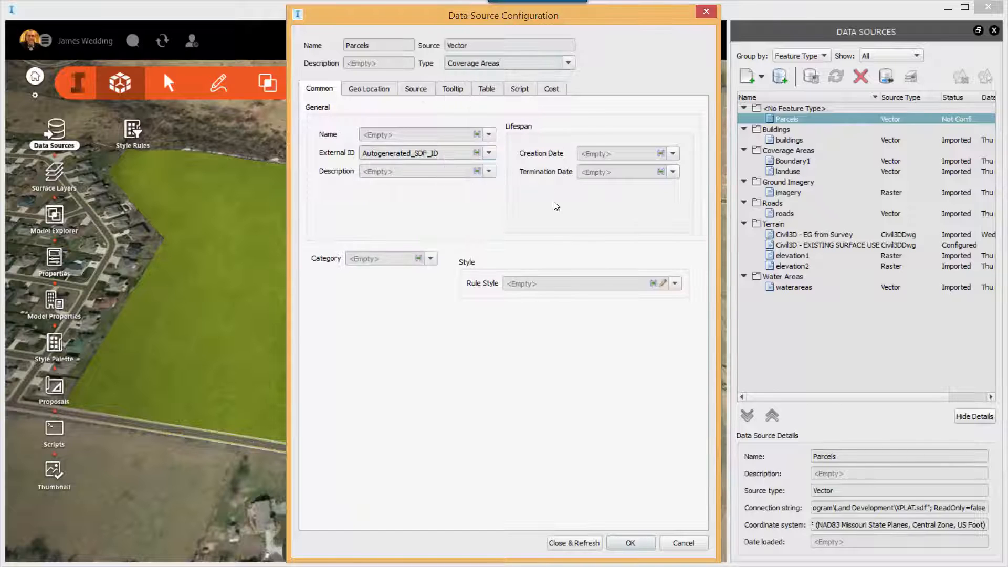
Assign the SF Lot coverage rule style to the Parcels data source and refresh it into the model
{"action": "left_click", "coordinate": [663, 283]}
{"action": "left_click", "coordinate": [430, 251]}
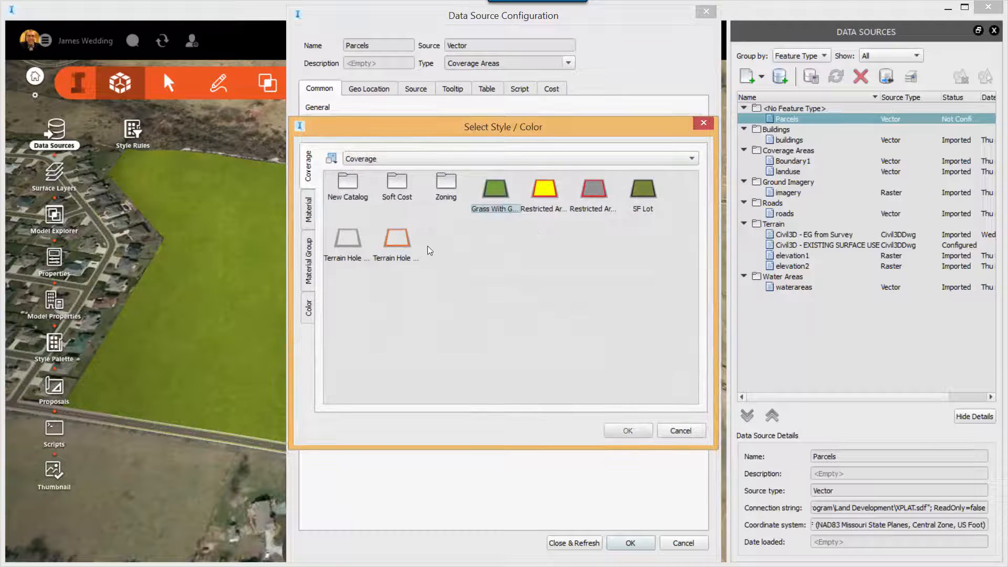
{"action": "left_click", "coordinate": [644, 190]}
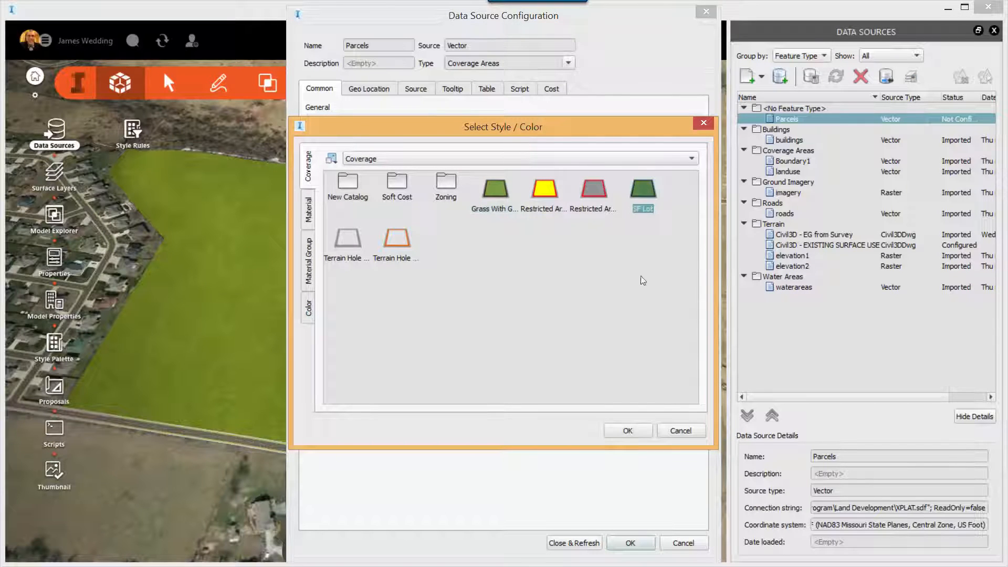
{"action": "left_click", "coordinate": [628, 431]}
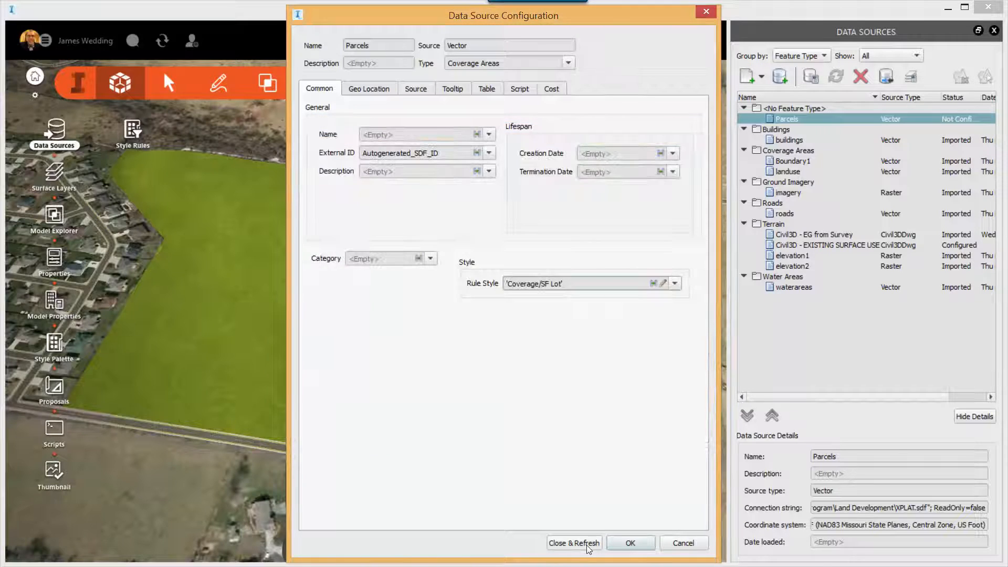
{"action": "left_click", "coordinate": [574, 543]}
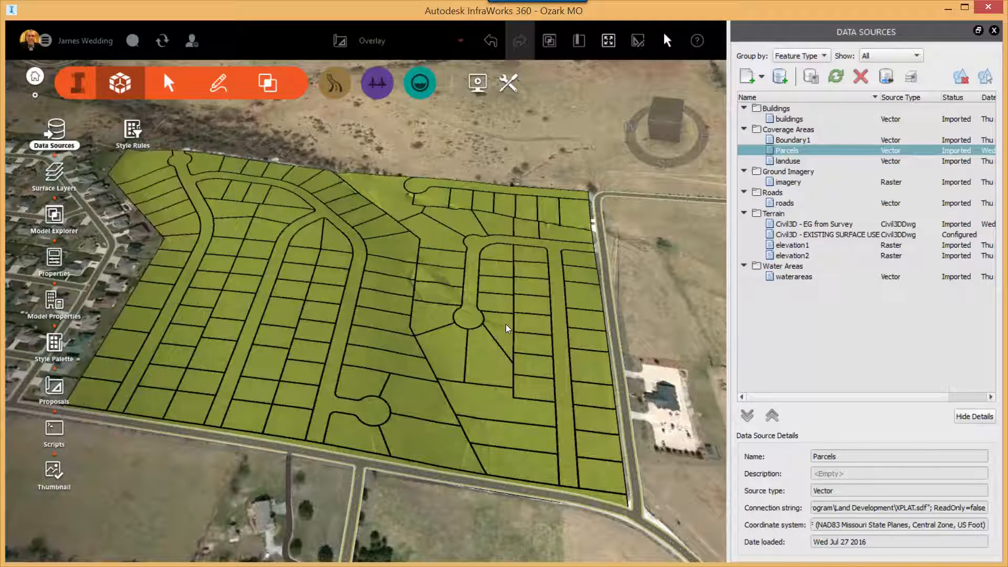
Examine the imported parcels around the site, including the properties of the street right-of-way parcel with the cul-de-sac
{"action": "left_click_drag", "start_coordinate": [524, 336], "coordinate": [567, 339]}
{"action": "scroll", "coordinate": [407, 407], "scroll_direction": "up", "scroll_amount": 5}
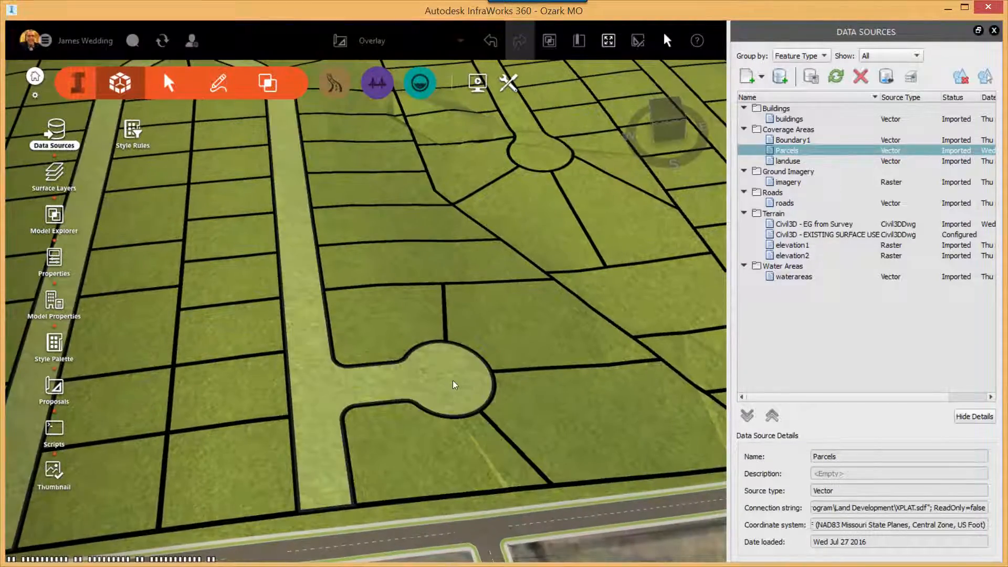
{"action": "left_click", "coordinate": [456, 383]}
{"action": "scroll", "coordinate": [457, 382], "scroll_direction": "down", "scroll_amount": 5}
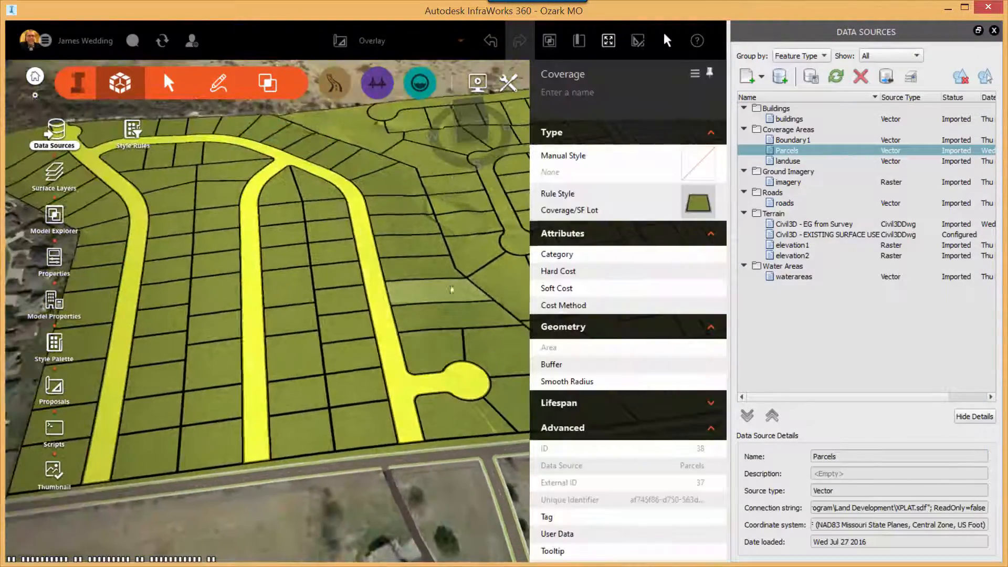
{"action": "key", "text": "Escape"}
{"action": "left_click_drag", "start_coordinate": [355, 342], "coordinate": [574, 337]}
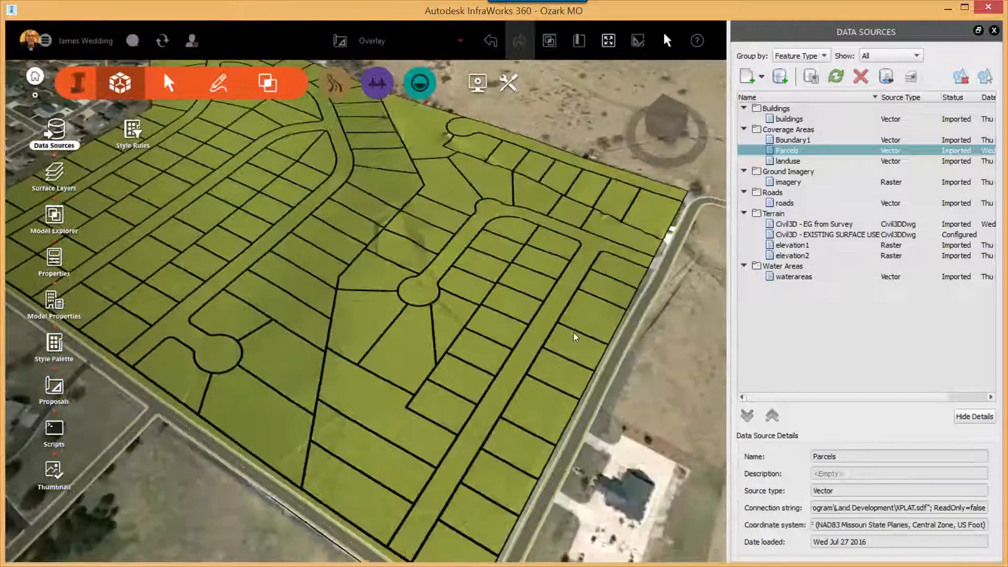
{"action": "scroll", "coordinate": [546, 325], "scroll_direction": "up", "scroll_amount": 3}
{"action": "scroll", "coordinate": [545, 321], "scroll_direction": "down", "scroll_amount": 3}
{"action": "middle_click_drag", "start_coordinate": [436, 263], "coordinate": [476, 301]}
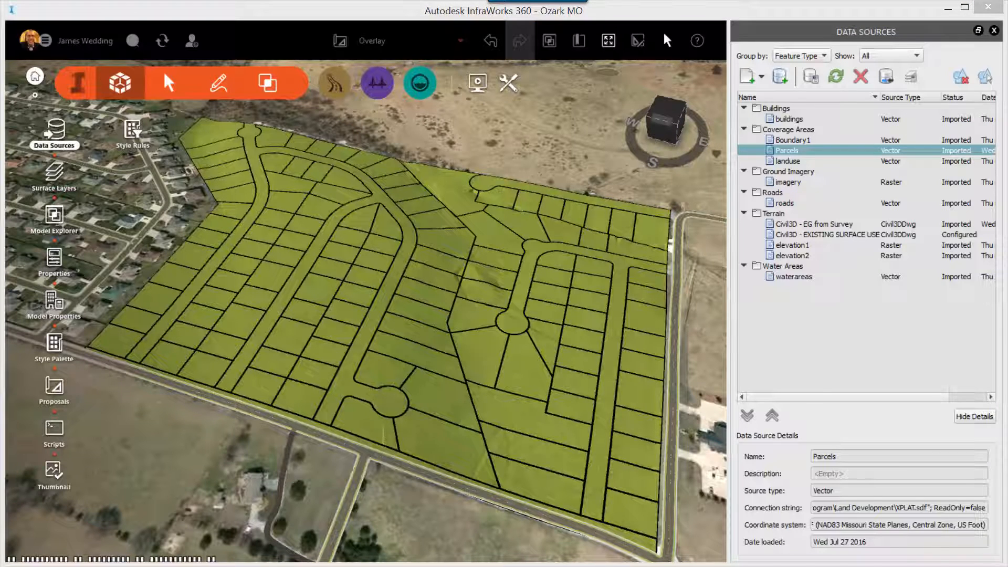
Add XPAVE.dwg to the model as an AutoCAD Civil 3D DWG and accept the configuration of its data sources
{"action": "left_click_drag", "start_coordinate": [612, 412], "coordinate": [402, 323]}
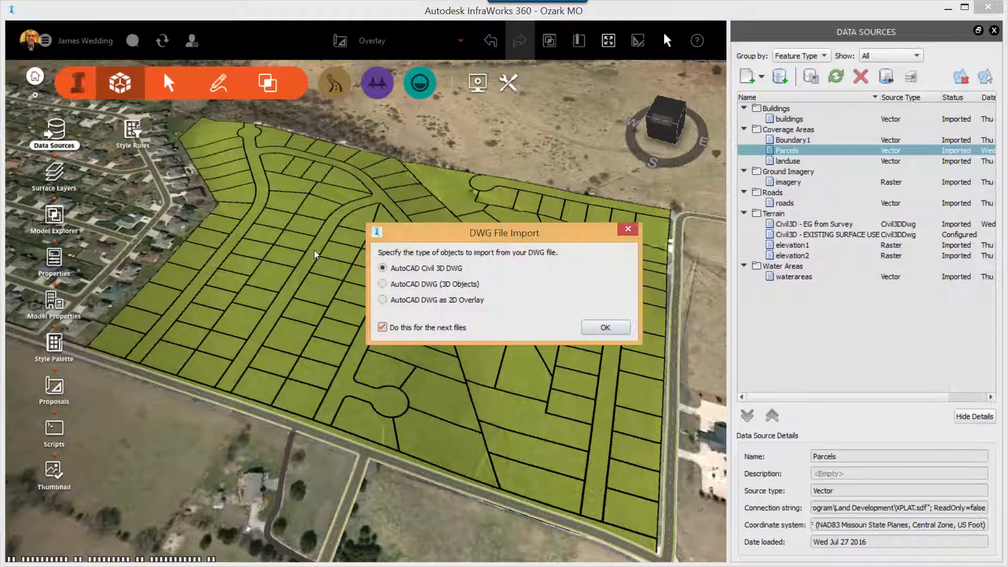
{"action": "key", "text": "Return"}
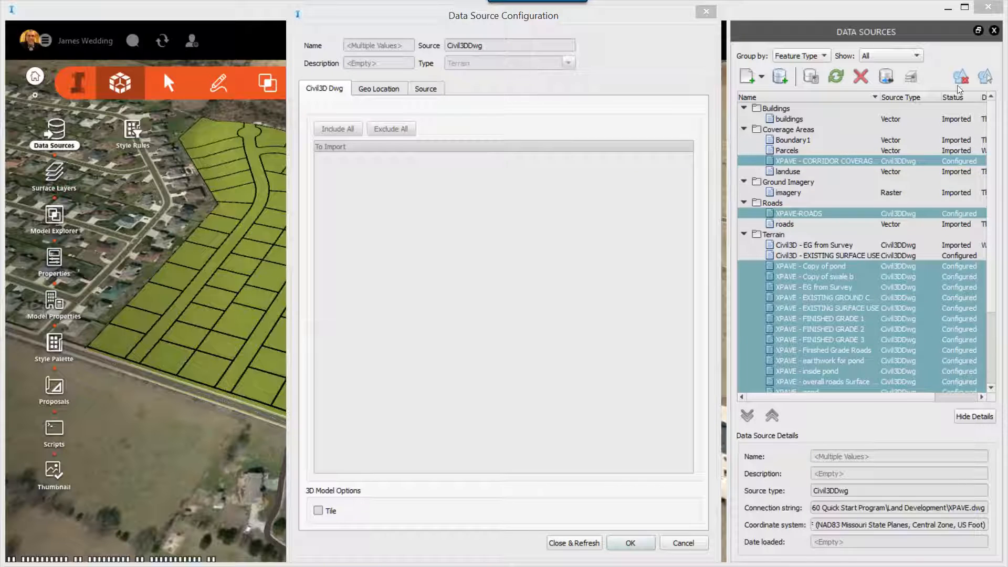
{"action": "left_click", "coordinate": [633, 544]}
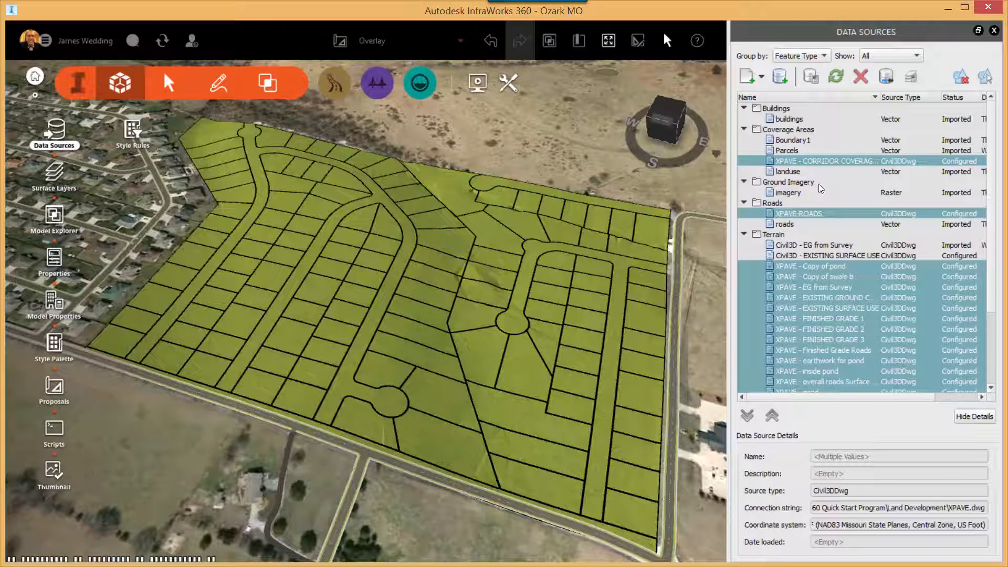
Set the XPAVE overall roads Surface terrain source to convert to a grid of size 2 and refresh it into the model
{"action": "left_click", "coordinate": [791, 234]}
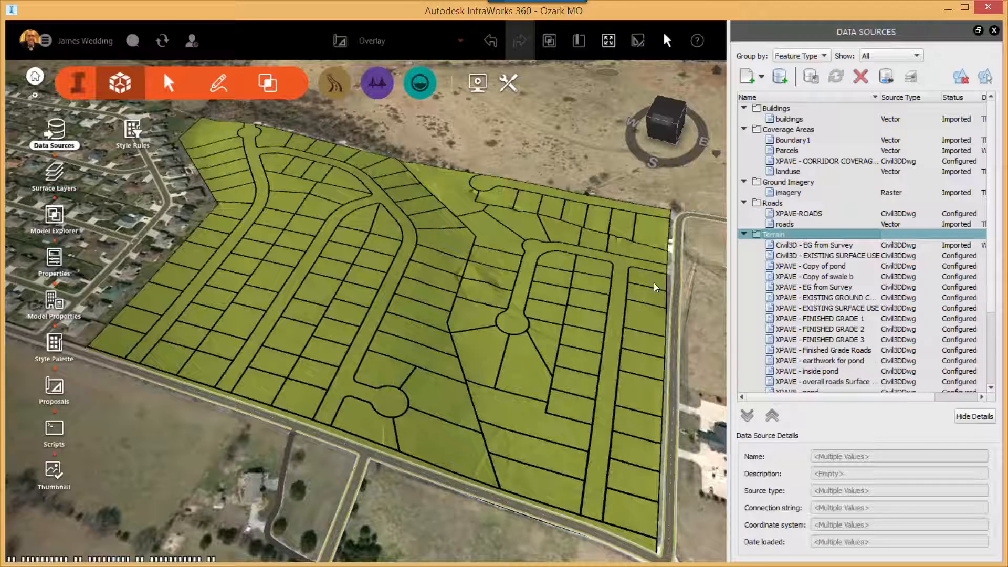
{"action": "left_click", "coordinate": [820, 350]}
{"action": "scroll", "coordinate": [819, 357], "scroll_direction": "down", "scroll_amount": 1}
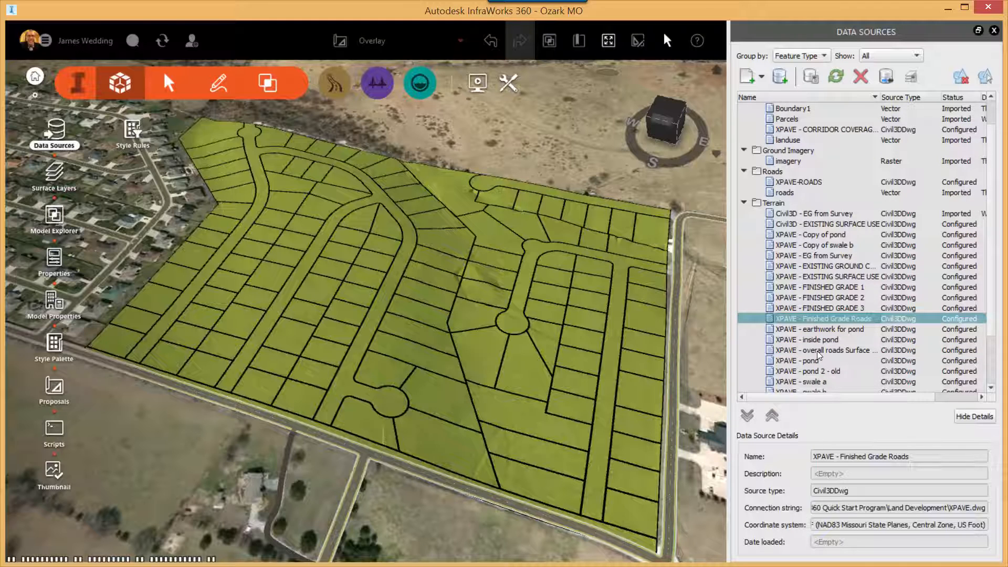
{"action": "double_click", "coordinate": [818, 351]}
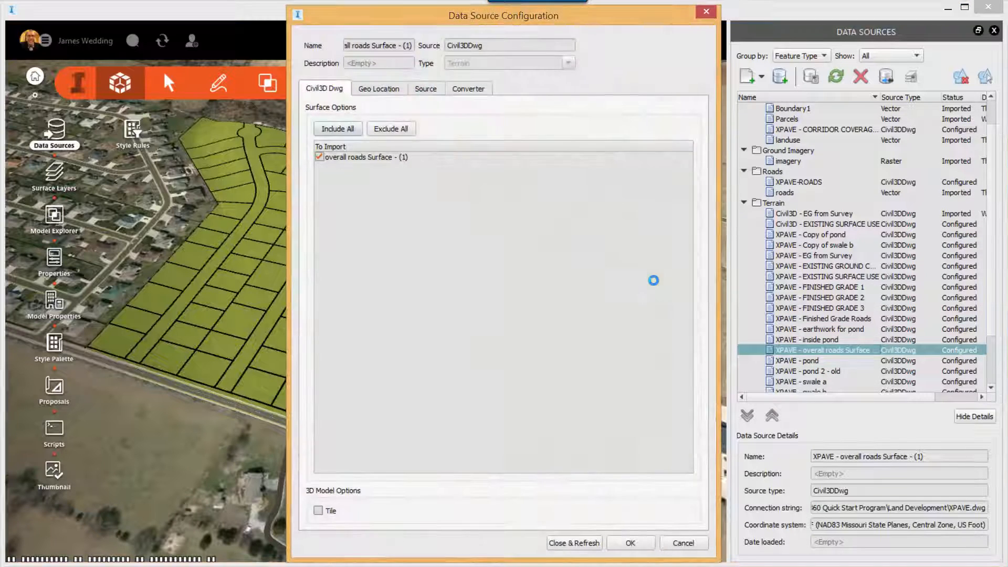
{"action": "left_click", "coordinate": [425, 89]}
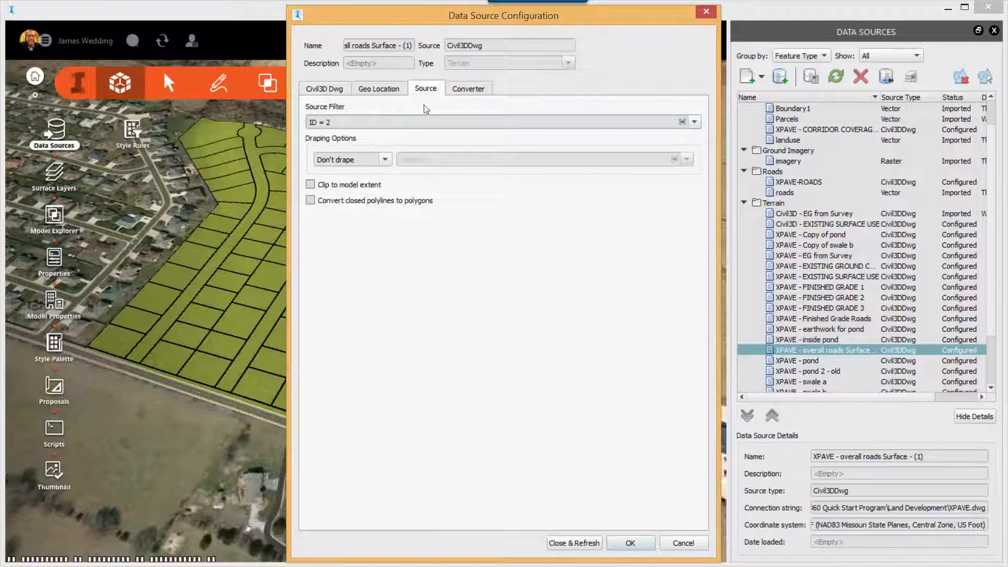
{"action": "left_click", "coordinate": [459, 91]}
{"action": "left_click_drag", "start_coordinate": [347, 149], "coordinate": [343, 152]}
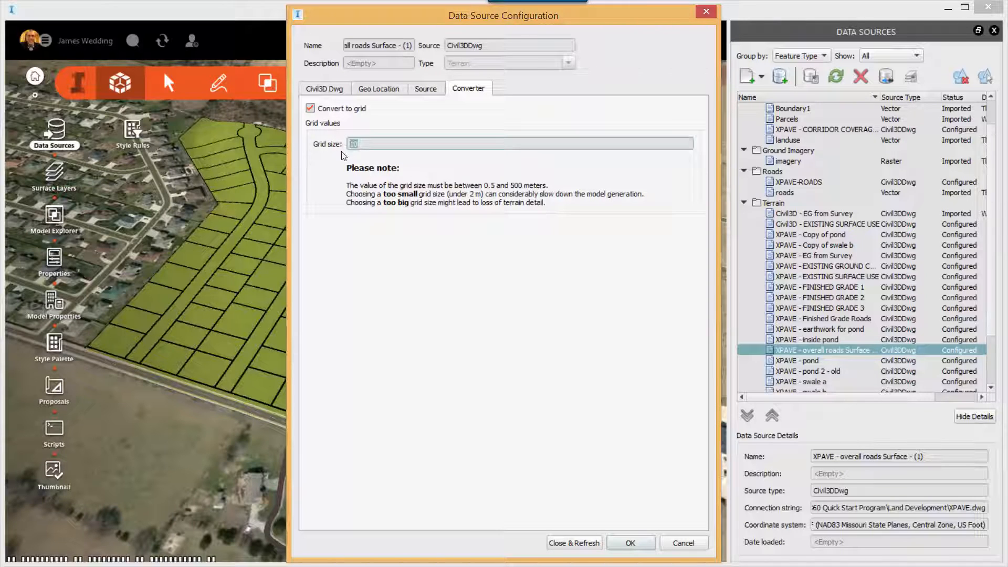
{"action": "type", "text": "2"}
{"action": "left_click", "coordinate": [588, 548]}
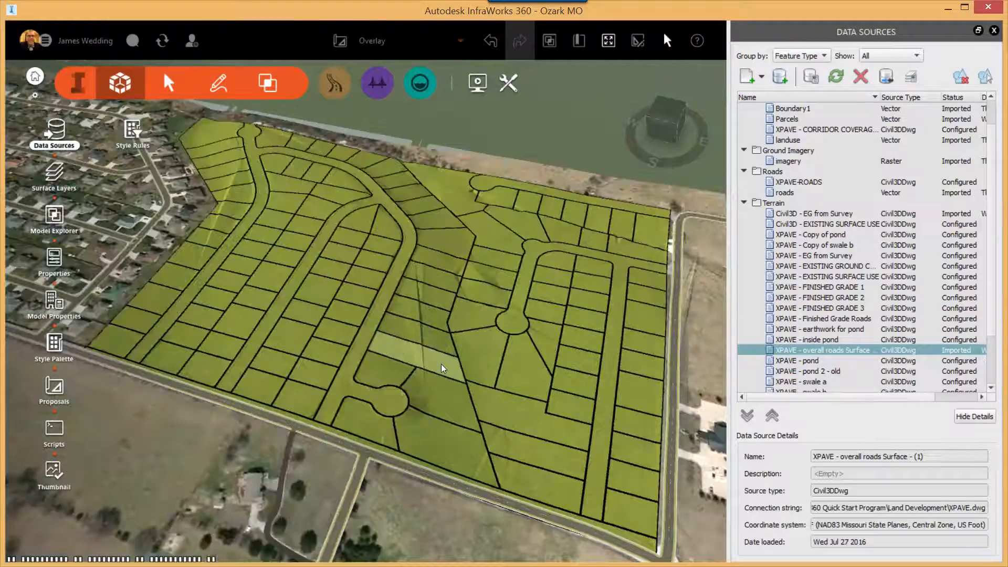
Inspect the road grading on the terrain up close along the street between the parcels
{"action": "scroll", "coordinate": [393, 371], "scroll_direction": "up", "scroll_amount": 5}
{"action": "scroll", "coordinate": [392, 371], "scroll_direction": "up", "scroll_amount": 5}
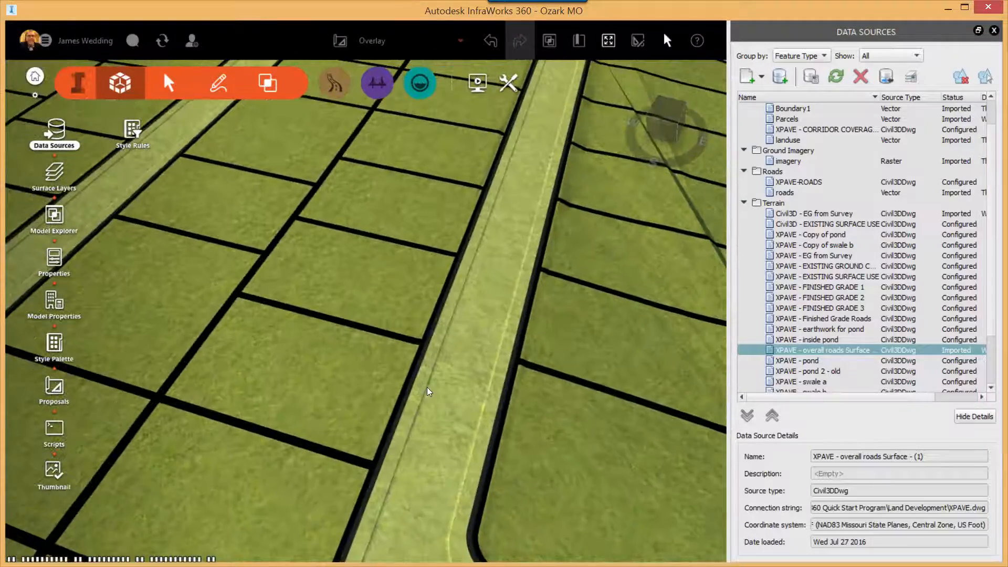
{"action": "left_click_drag", "start_coordinate": [427, 388], "coordinate": [366, 277]}
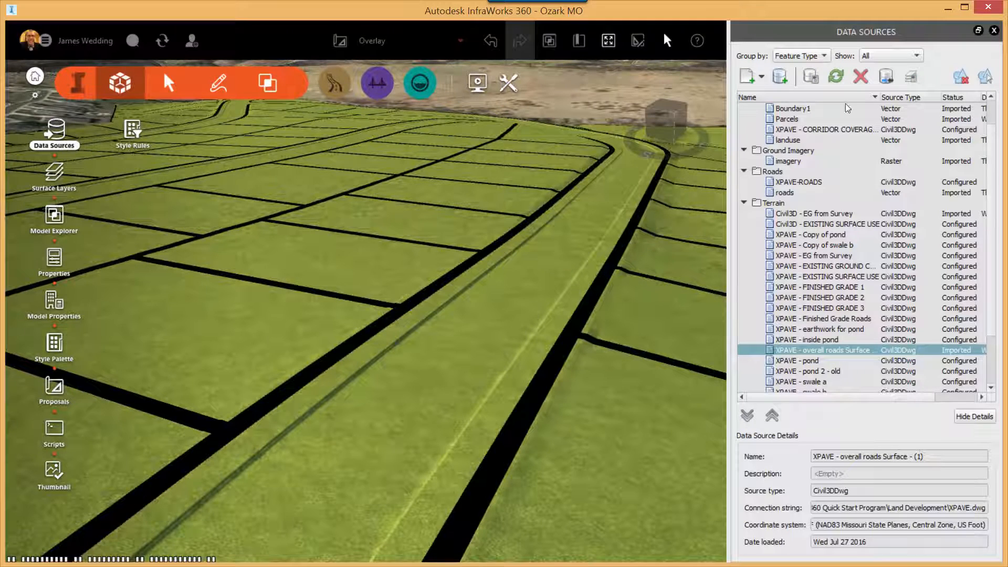
Refresh the XPAVE - CORRIDOR COVERAGES coverage area source into the model with its default configuration
{"action": "scroll", "coordinate": [829, 202], "scroll_direction": "up", "scroll_amount": 1}
{"action": "left_click", "coordinate": [796, 130]}
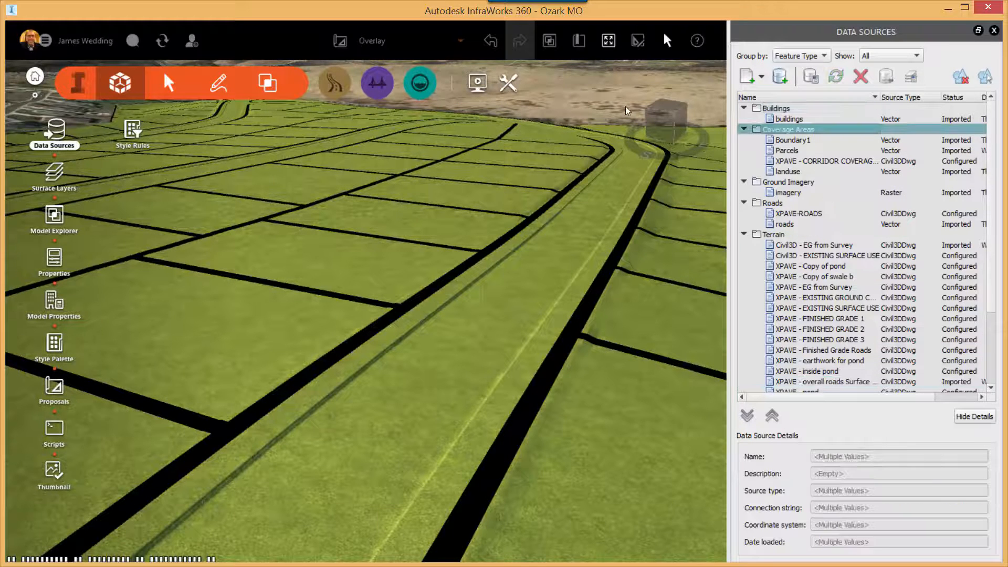
{"action": "double_click", "coordinate": [838, 163]}
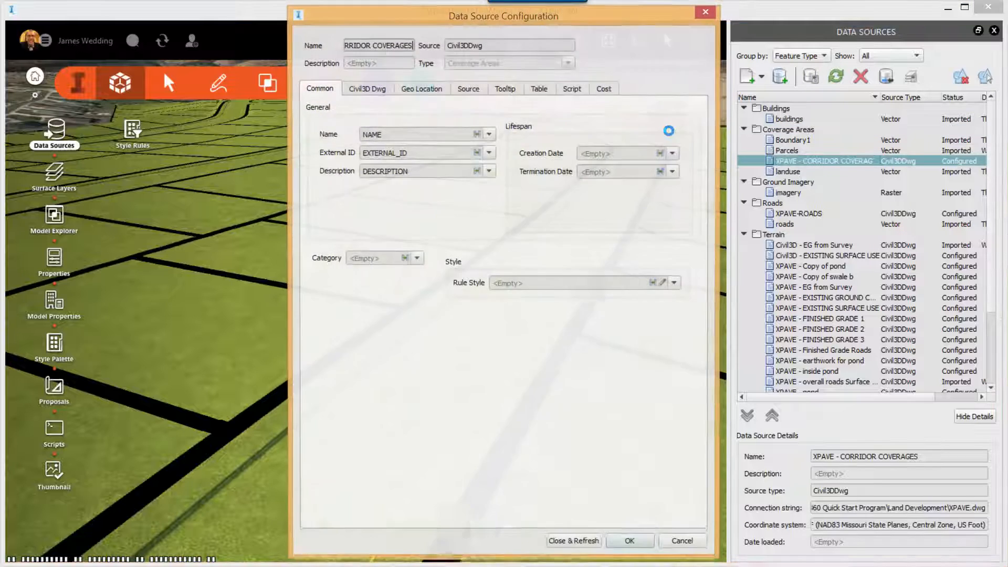
{"action": "left_click", "coordinate": [597, 547]}
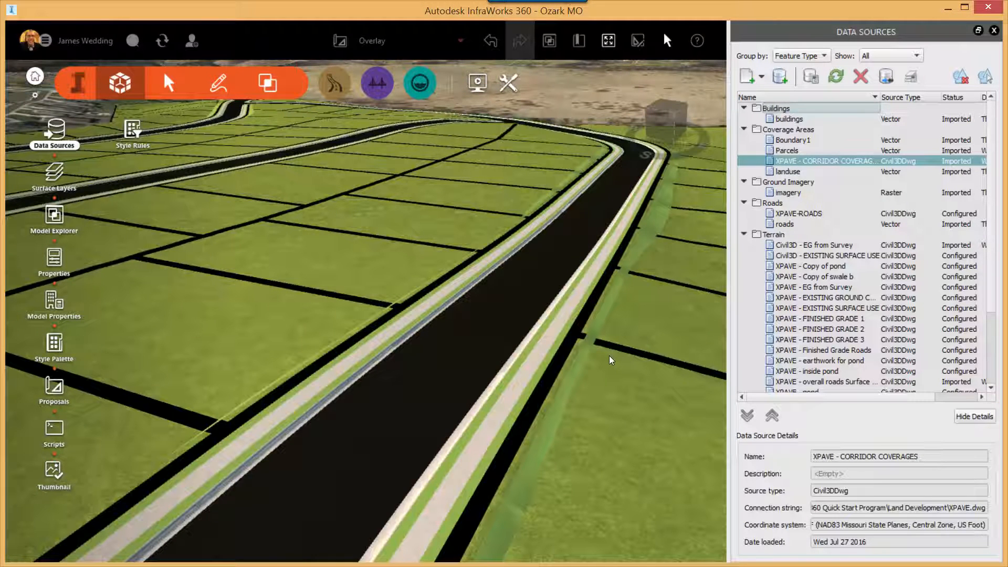
Clear the Manicured Grass rule style from the Daylight coverage strip along the outer side of the street, leaving it with no style
{"action": "left_click_drag", "start_coordinate": [483, 361], "coordinate": [490, 380]}
{"action": "scroll", "coordinate": [493, 380], "scroll_direction": "down", "scroll_amount": 2}
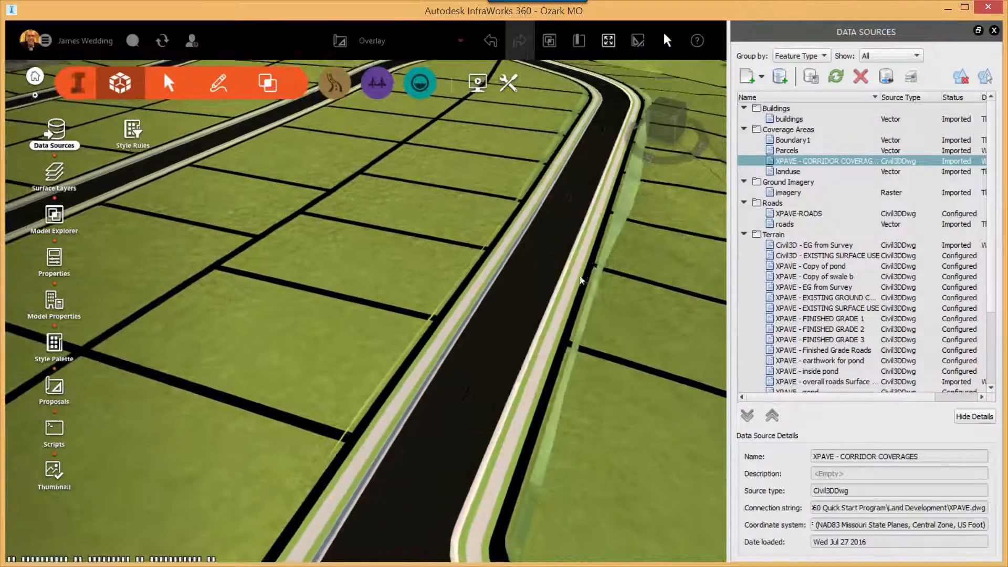
{"action": "left_click_drag", "start_coordinate": [582, 279], "coordinate": [499, 295]}
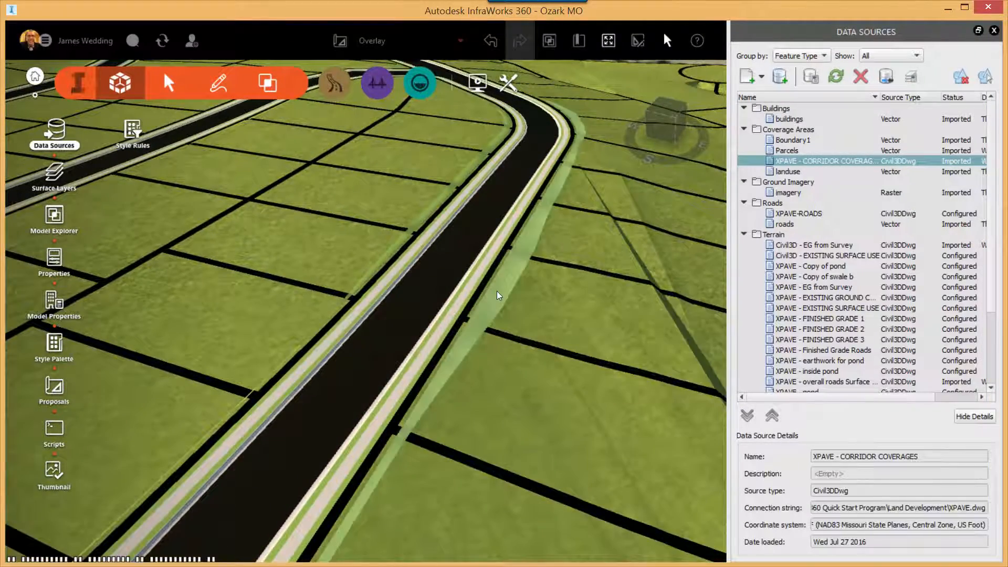
{"action": "left_click", "coordinate": [499, 295]}
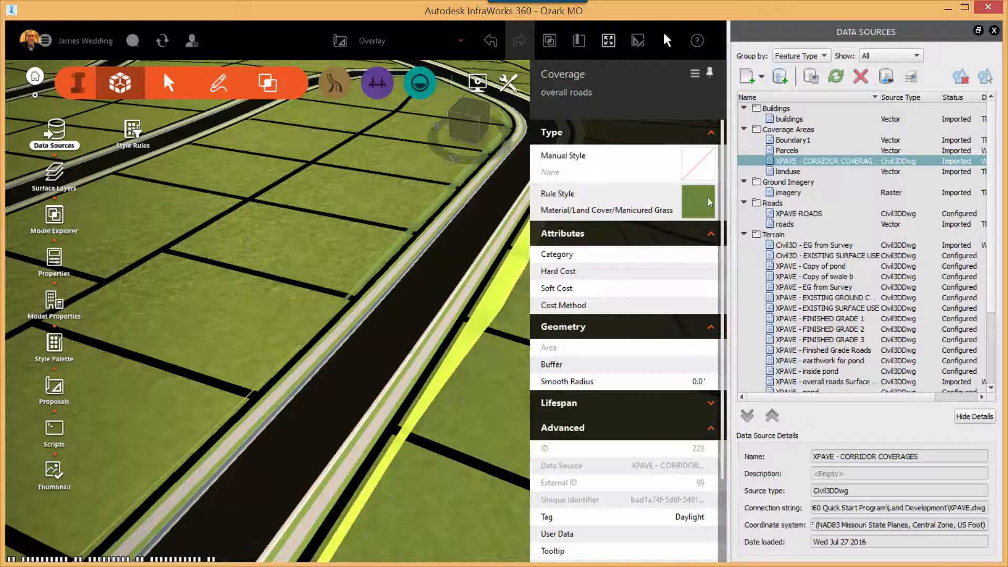
{"action": "left_click", "coordinate": [709, 202]}
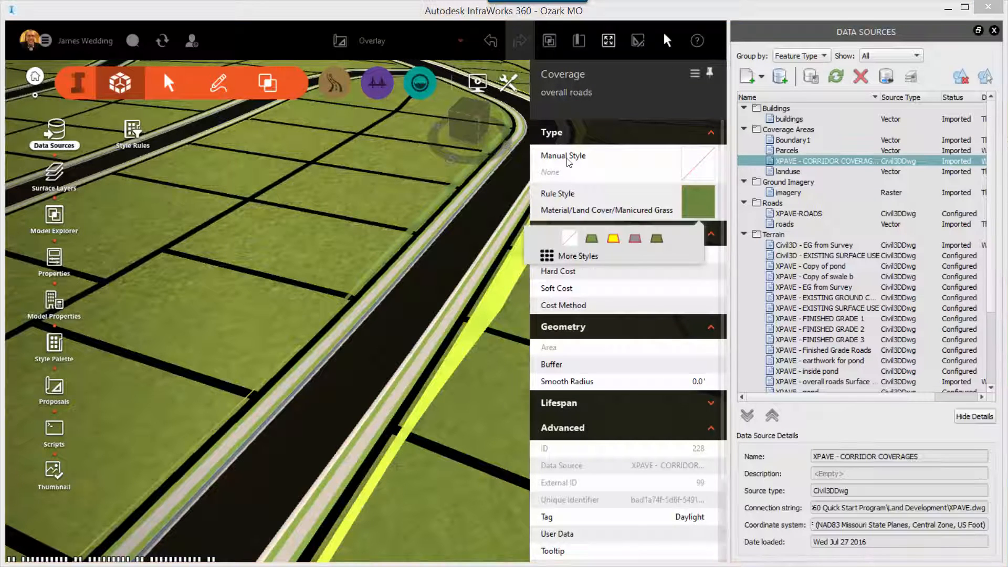
{"action": "left_click", "coordinate": [571, 239]}
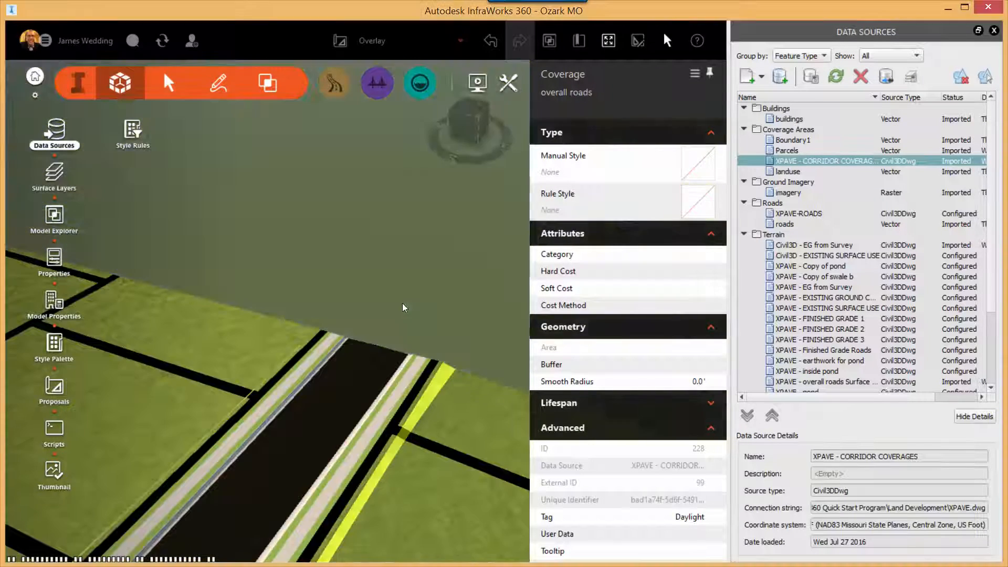
{"action": "left_click", "coordinate": [403, 308]}
Select the ten Daylight coverage strips along the curved road and around its T-intersection and clear their Manicured Grass rule style together
{"action": "scroll", "coordinate": [504, 383], "scroll_direction": "down", "scroll_amount": 4}
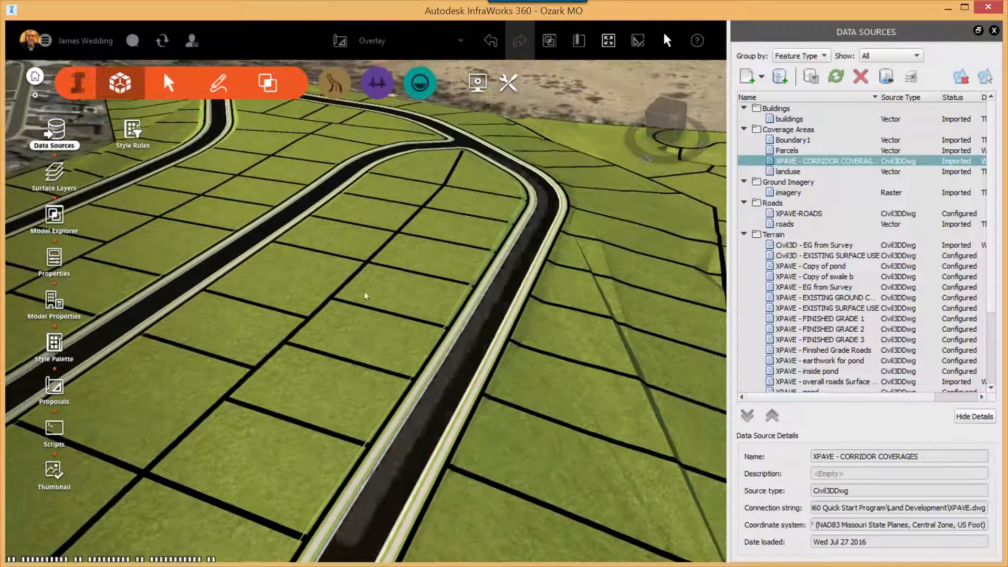
{"action": "left_click_drag", "start_coordinate": [366, 295], "coordinate": [683, 333]}
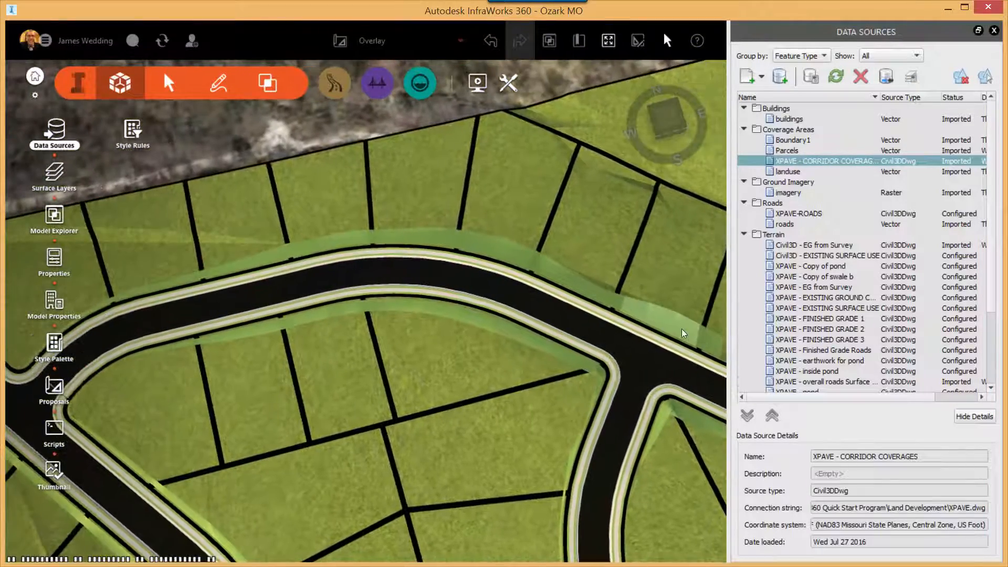
{"action": "left_click", "coordinate": [683, 333]}
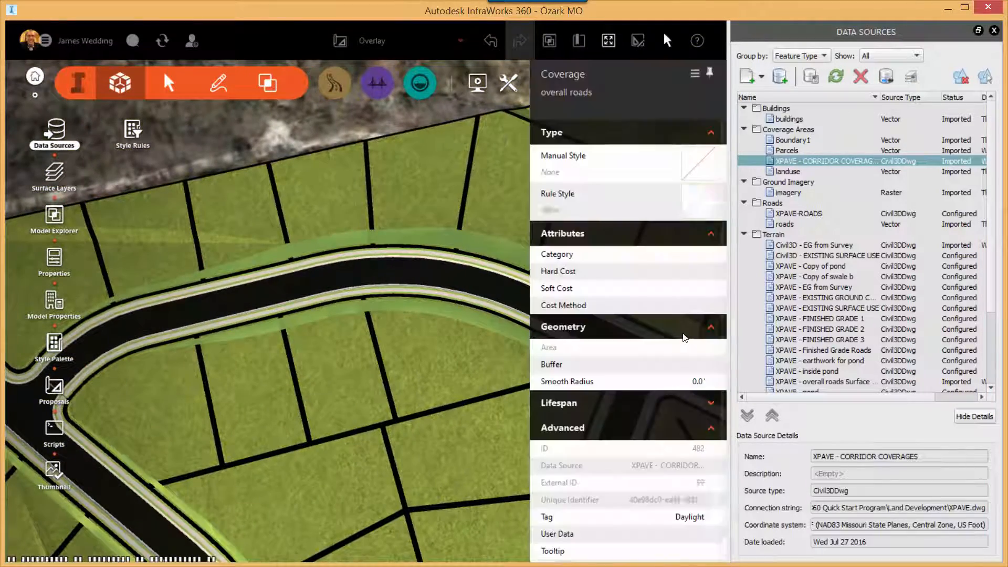
{"action": "left_click", "coordinate": [443, 243], "text": "ctrl"}
{"action": "left_click", "coordinate": [421, 305], "text": "ctrl"}
{"action": "middle_click_drag", "start_coordinate": [426, 382], "coordinate": [229, 306]}
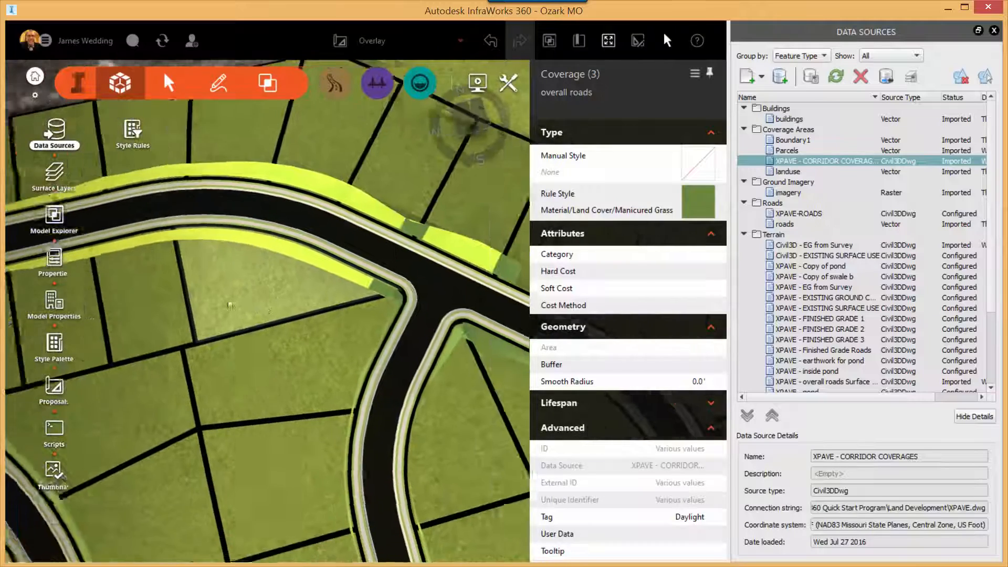
{"action": "left_click", "coordinate": [393, 231], "text": "ctrl"}
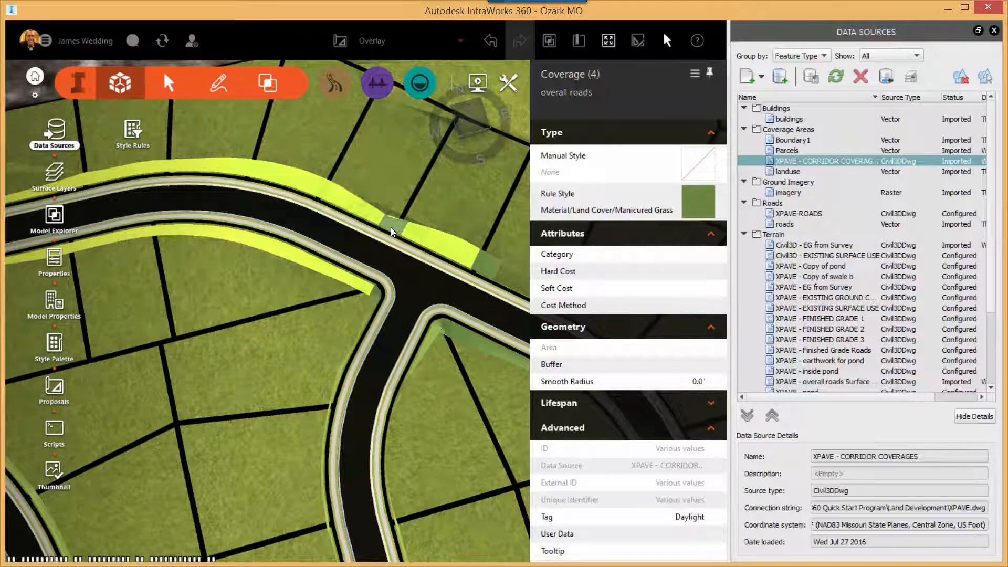
{"action": "left_click", "coordinate": [488, 267], "text": "ctrl"}
{"action": "left_click", "coordinate": [474, 341], "text": "ctrl"}
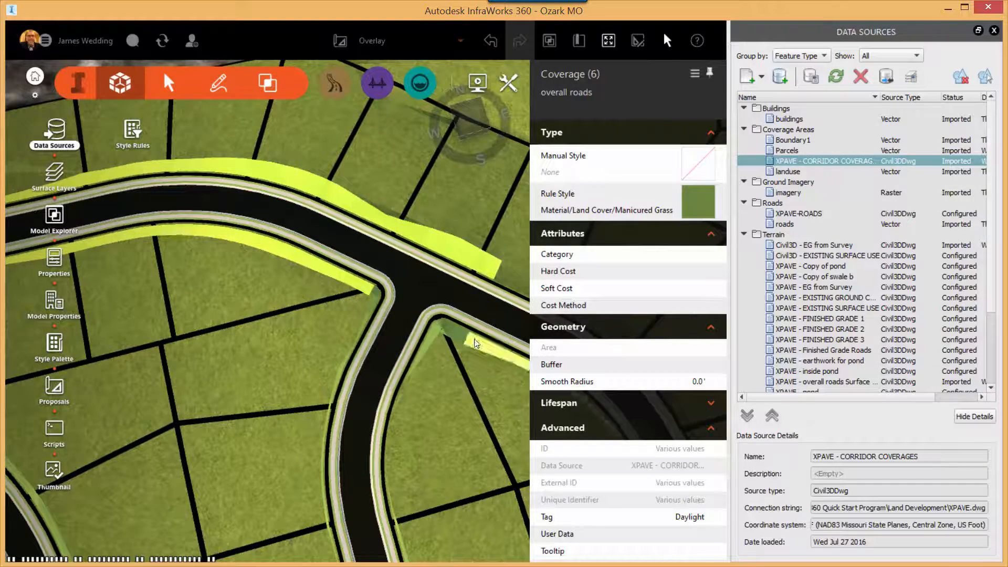
{"action": "left_click", "coordinate": [455, 333], "text": "ctrl"}
{"action": "left_click", "coordinate": [442, 329], "text": "ctrl"}
{"action": "left_click", "coordinate": [435, 334], "text": "ctrl"}
{"action": "left_click", "coordinate": [427, 343], "text": "ctrl"}
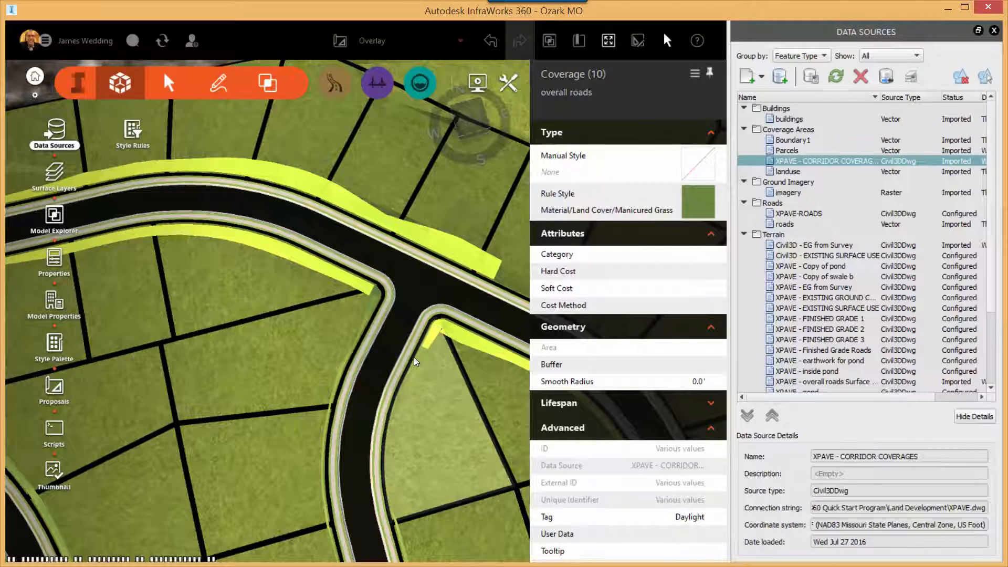
{"action": "left_click", "coordinate": [698, 206]}
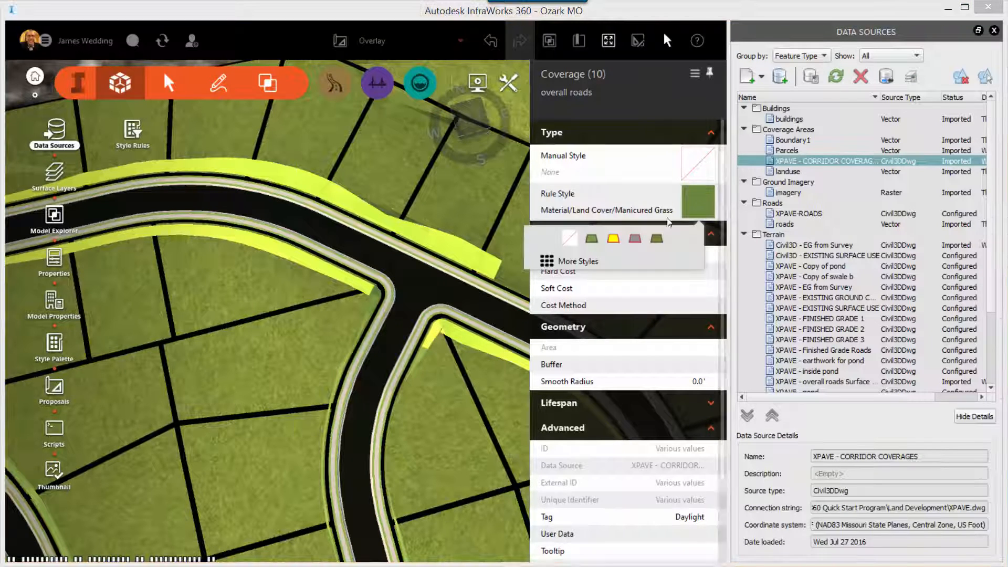
{"action": "left_click", "coordinate": [569, 240]}
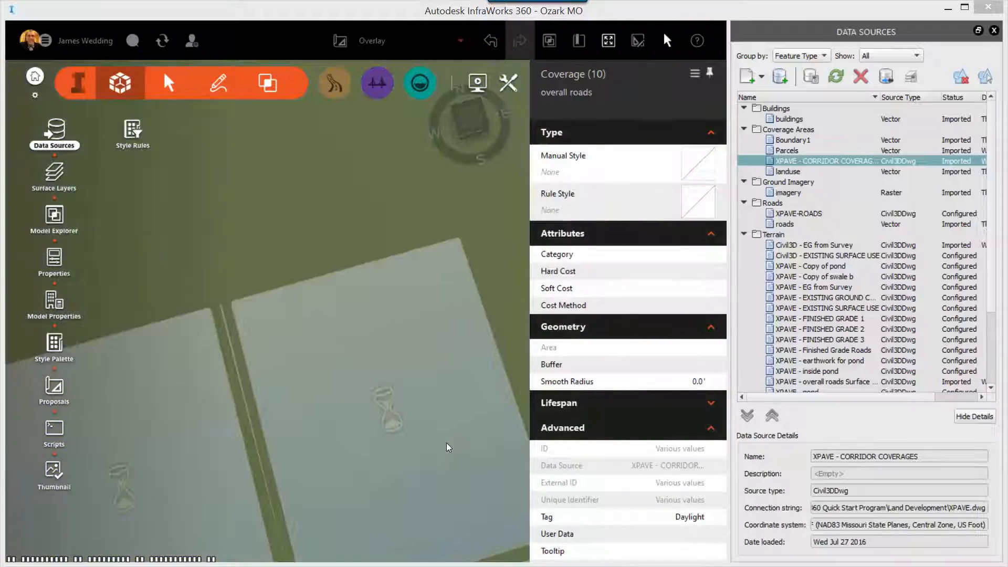
{"action": "key", "text": "Escape"}
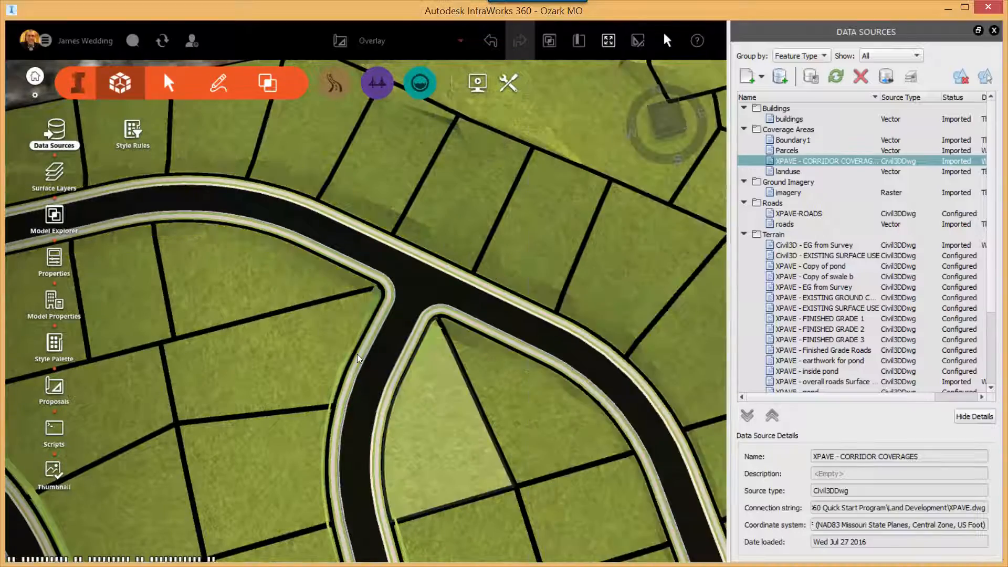
{"action": "scroll", "coordinate": [448, 448], "scroll_direction": "down", "scroll_amount": 3}
{"action": "left_click_drag", "start_coordinate": [574, 462], "coordinate": [333, 342]}
{"action": "middle_click_drag", "start_coordinate": [527, 385], "coordinate": [736, 277]}
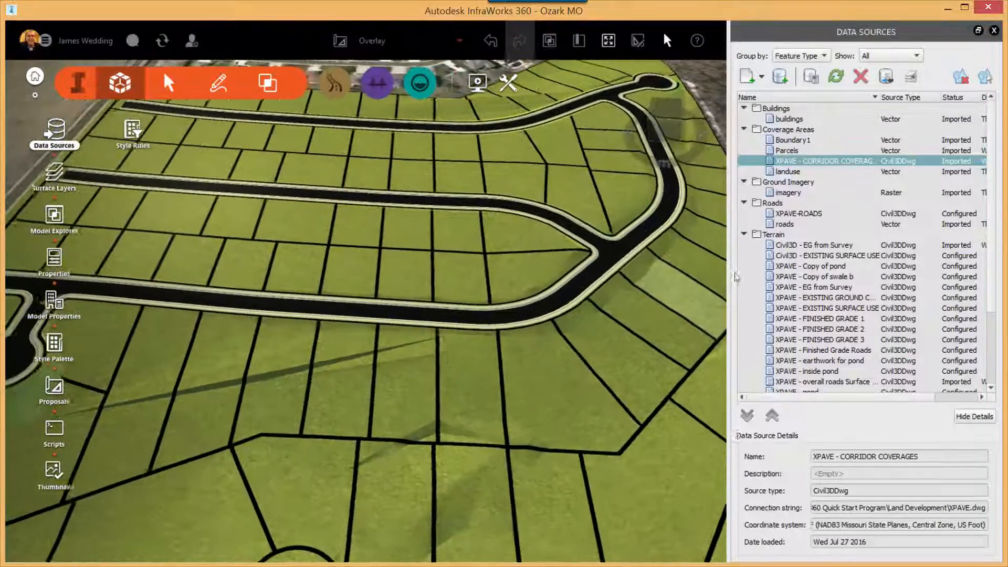
{"action": "middle_click_drag", "start_coordinate": [401, 387], "coordinate": [589, 418]}
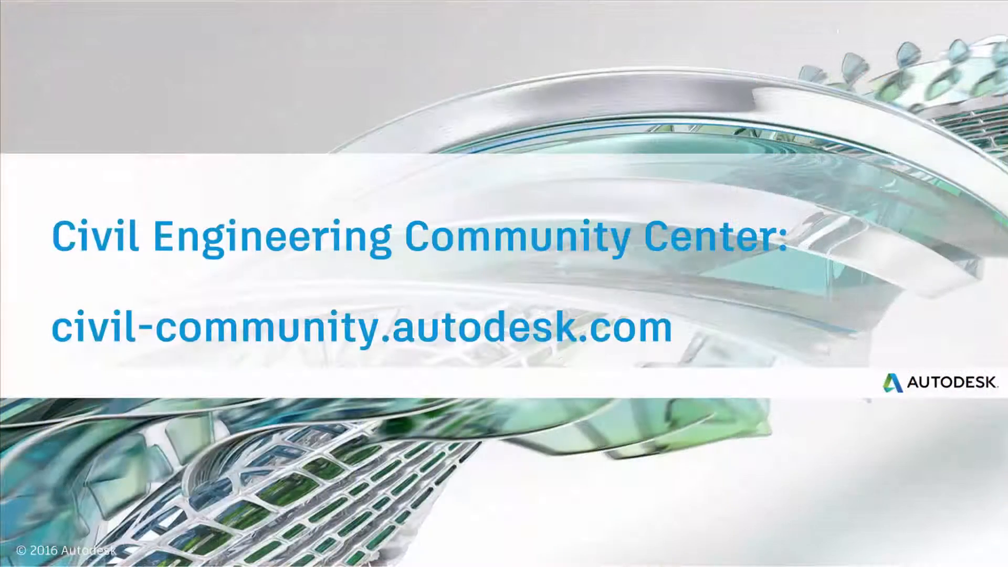